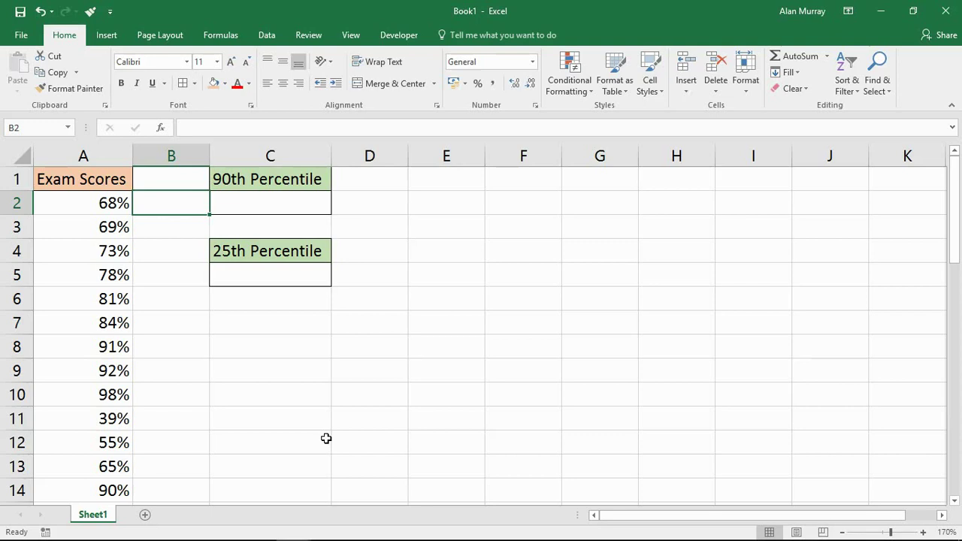
Step: Look over the exam scores in column A, then select C2 under 90th Percentile
key(Left)
key(Down)
key(Down)
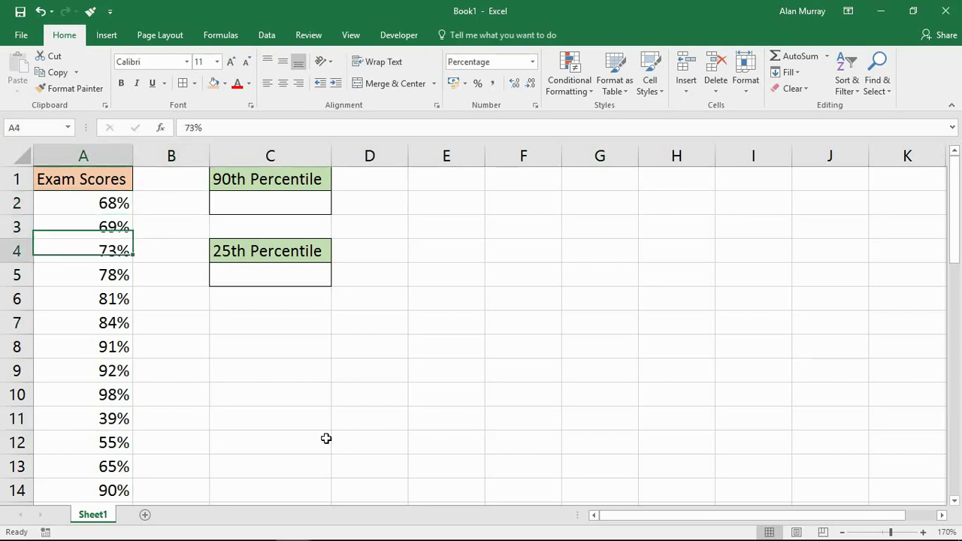
key(Down)
key(Down)
key(Down)
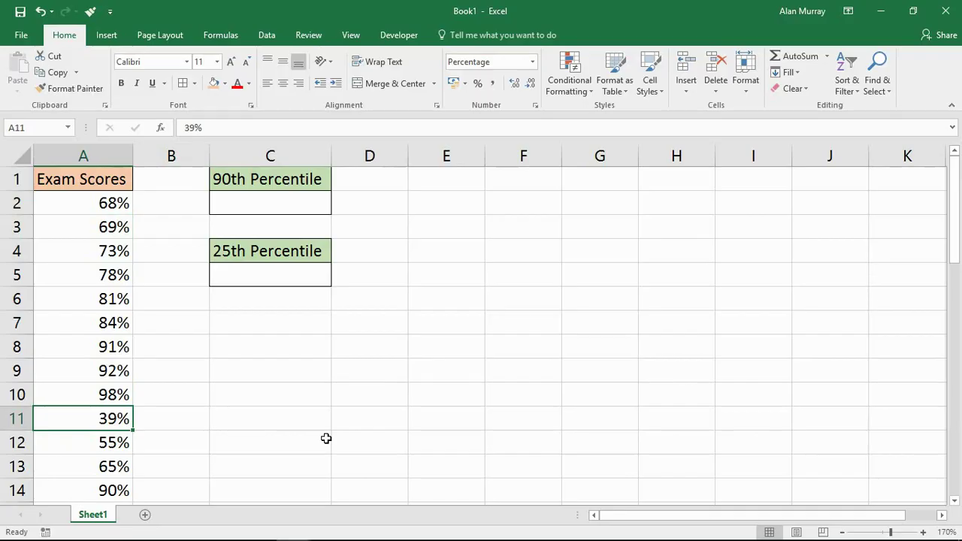
key(Up)
key(Up)
key(Up)
key(Up)
key(Up)
key(Up)
key(Up)
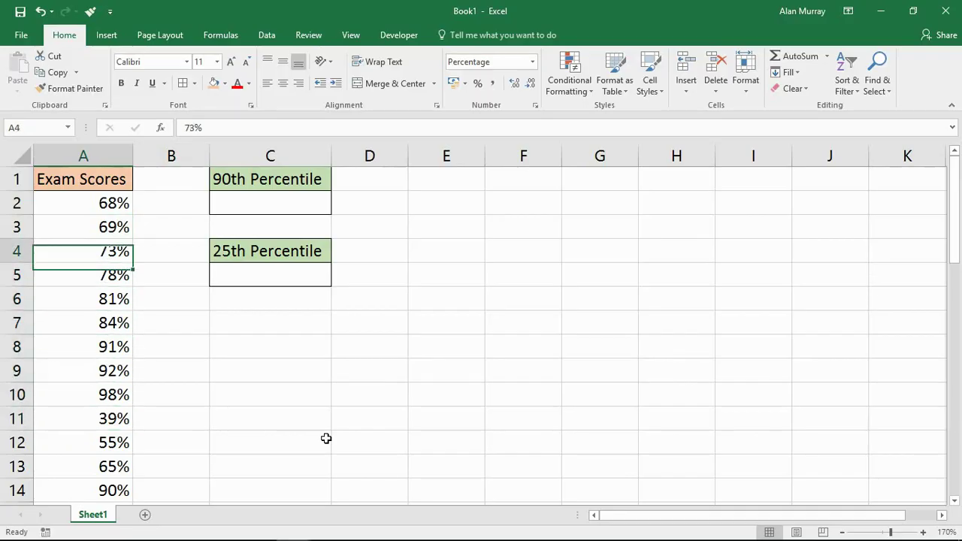
key(Up)
key(Right)
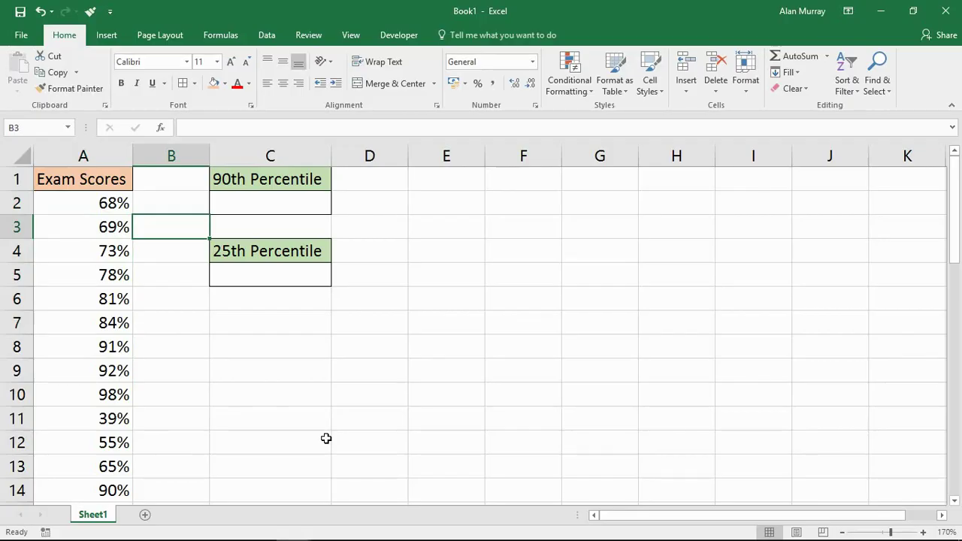
key(Up)
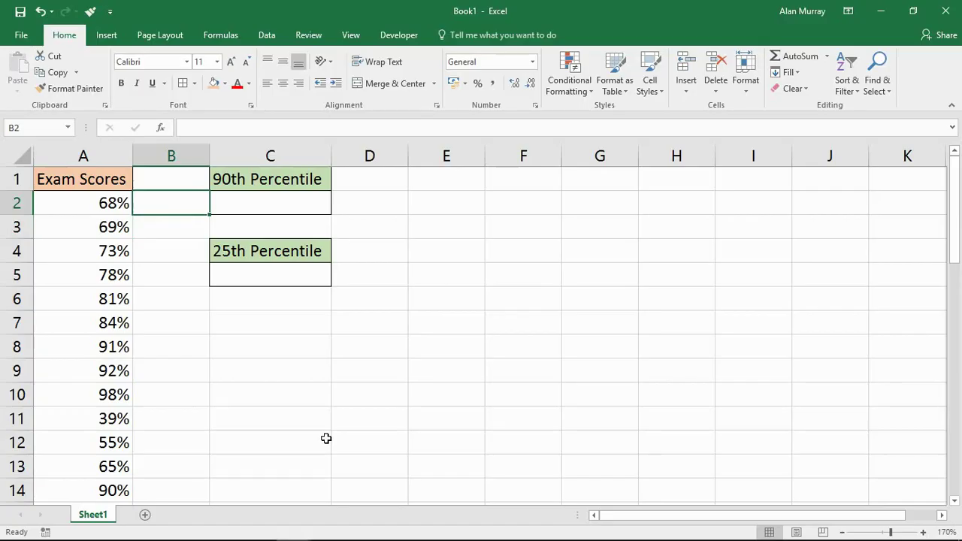
key(Right)
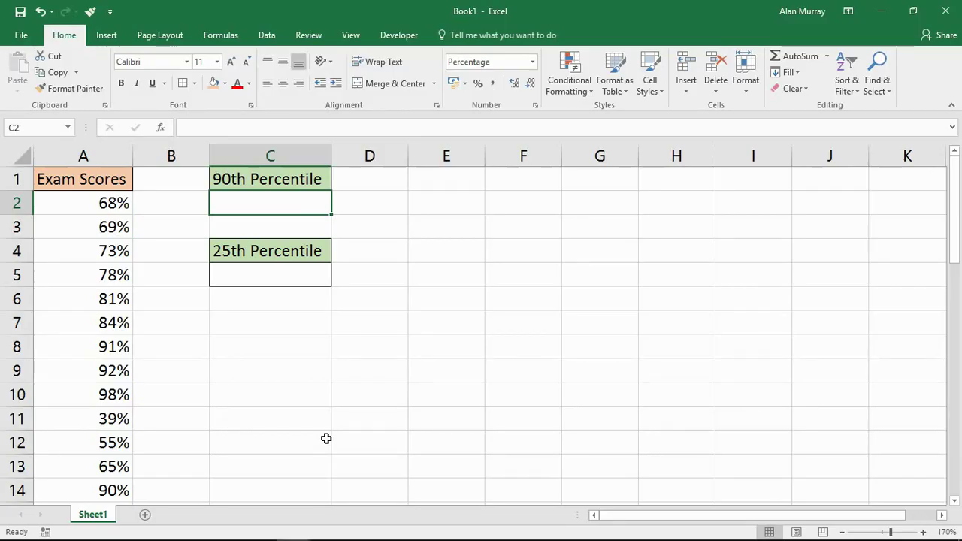
Step: Start C2 with =perce and compare the AutoComplete suggestions, ending on PERCENTILE.INC
text(=per)
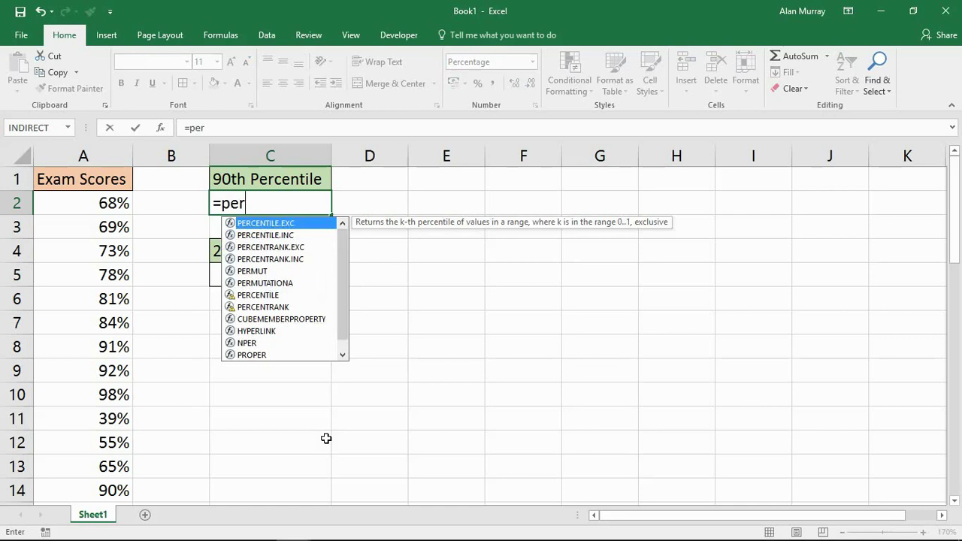
text(ce)
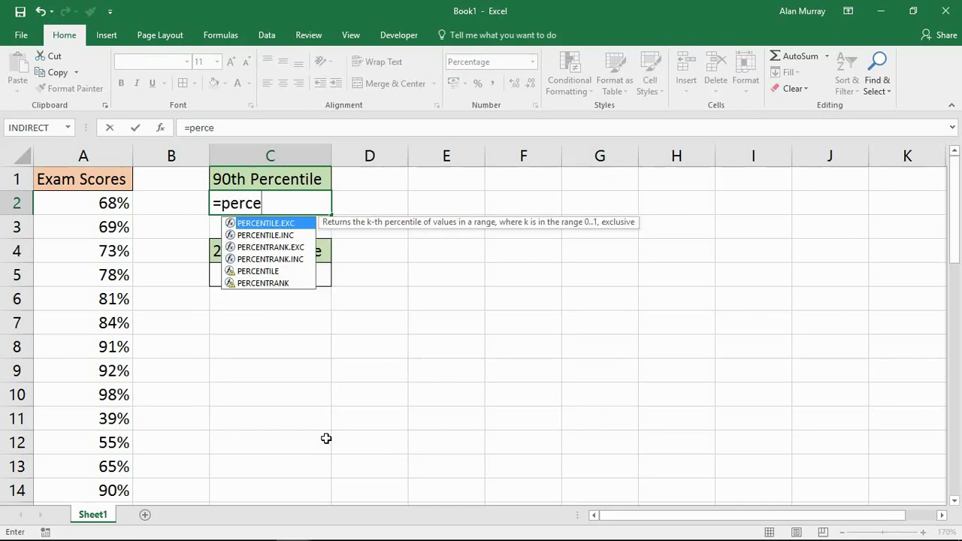
key(Down)
key(Down)
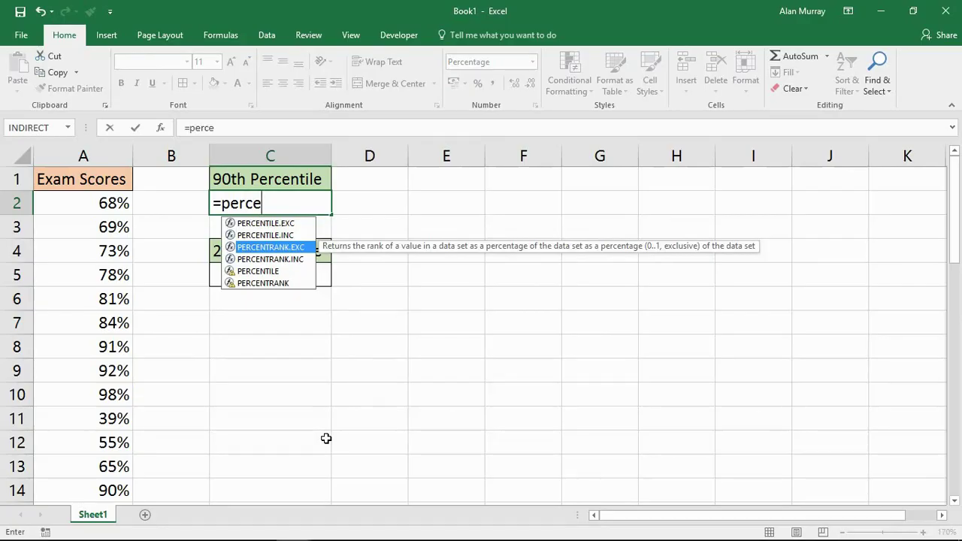
key(Up)
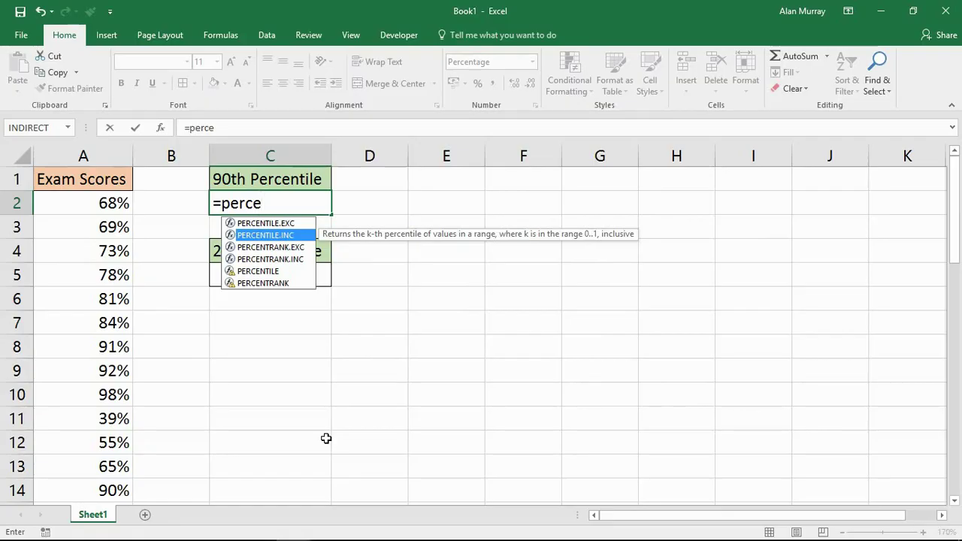
key(Down)
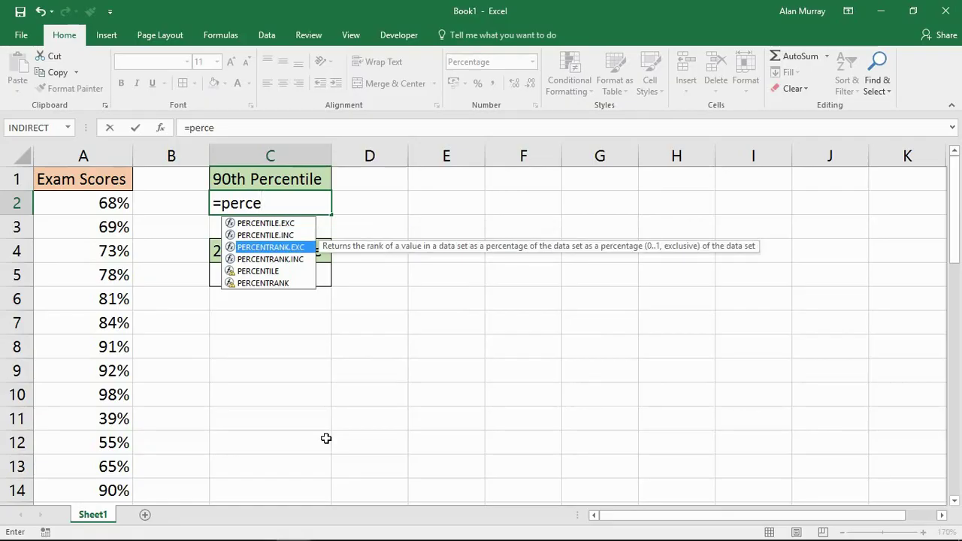
key(Down)
key(Down)
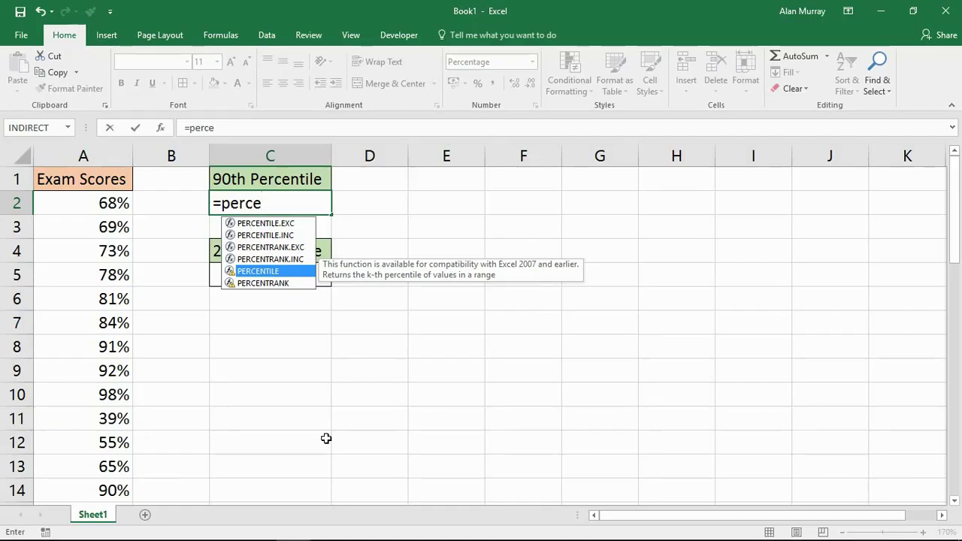
key(Up)
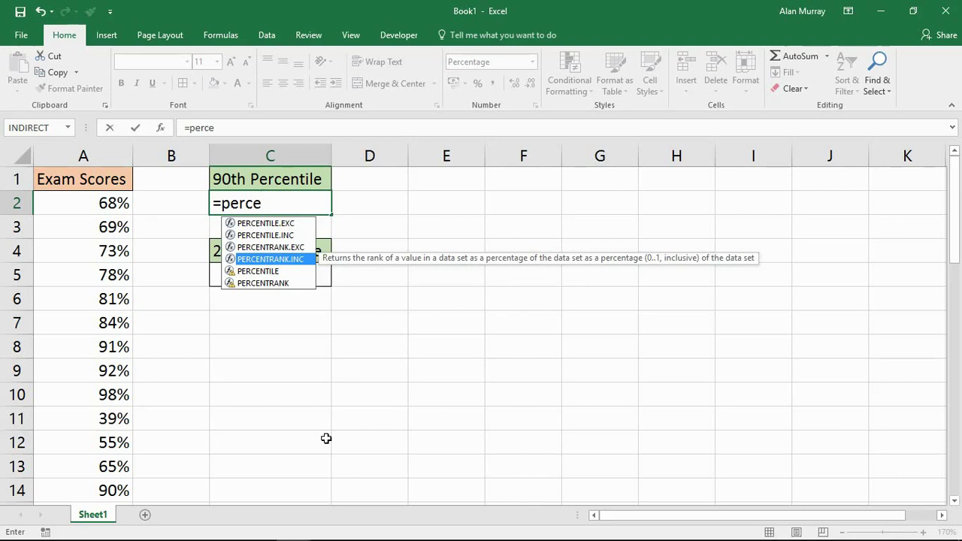
key(Up)
key(Up)
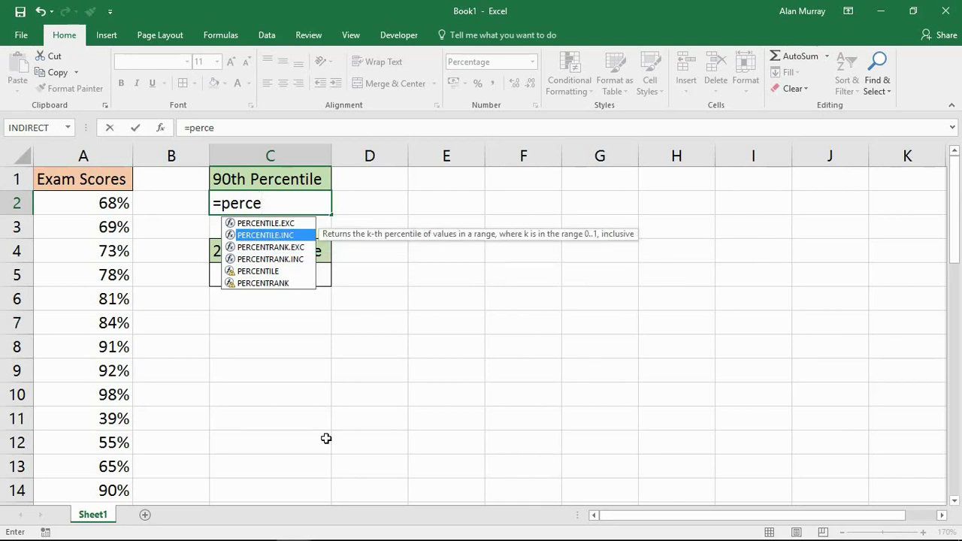
Step: Complete C2 as =PERCENTILE.INC(A2:A40,0.9), which returns 91%
key(Tab)
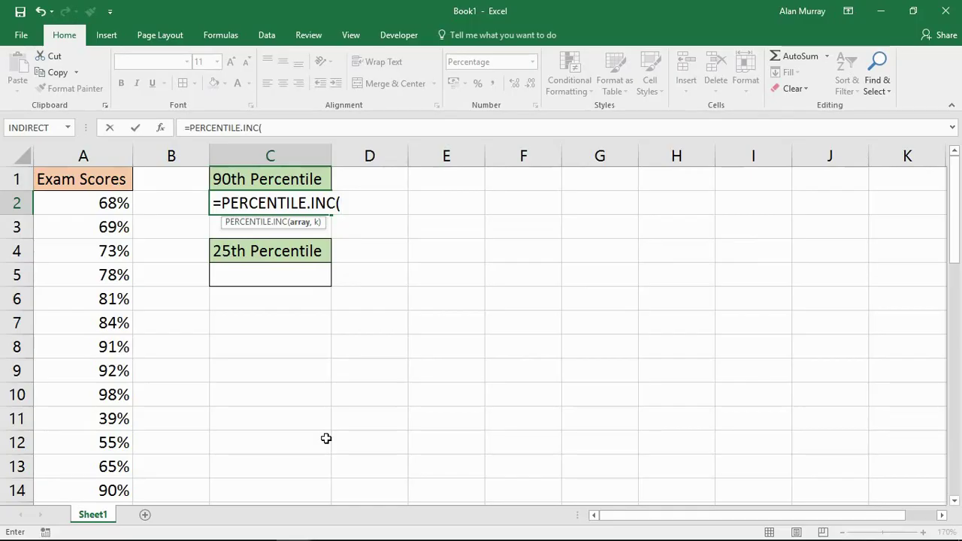
click(70, 202)
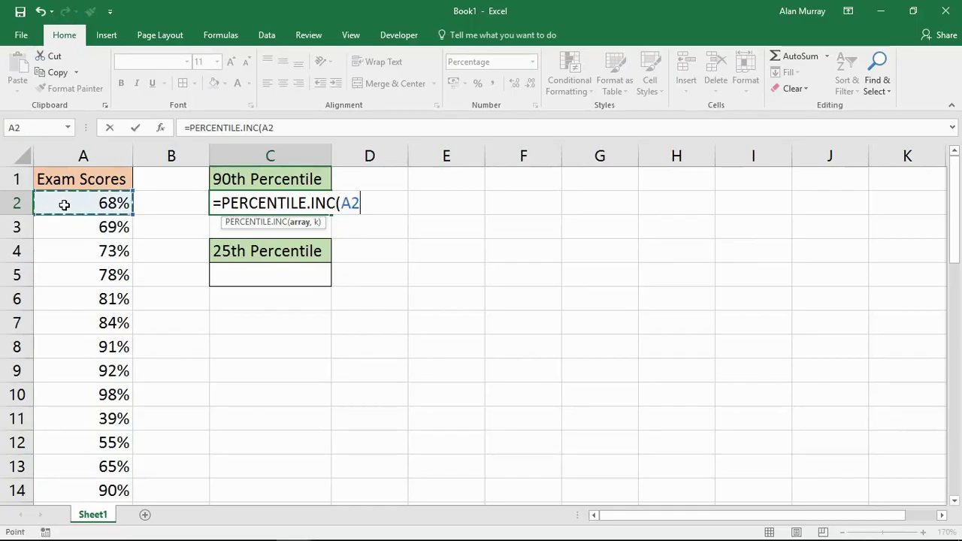
key(ctrl+shift+Down)
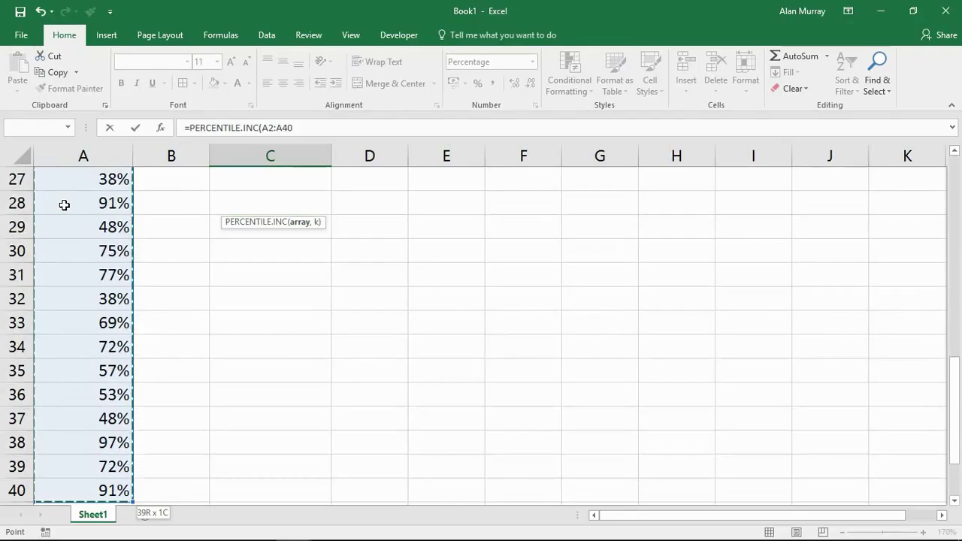
drag(955, 361, 957, 169)
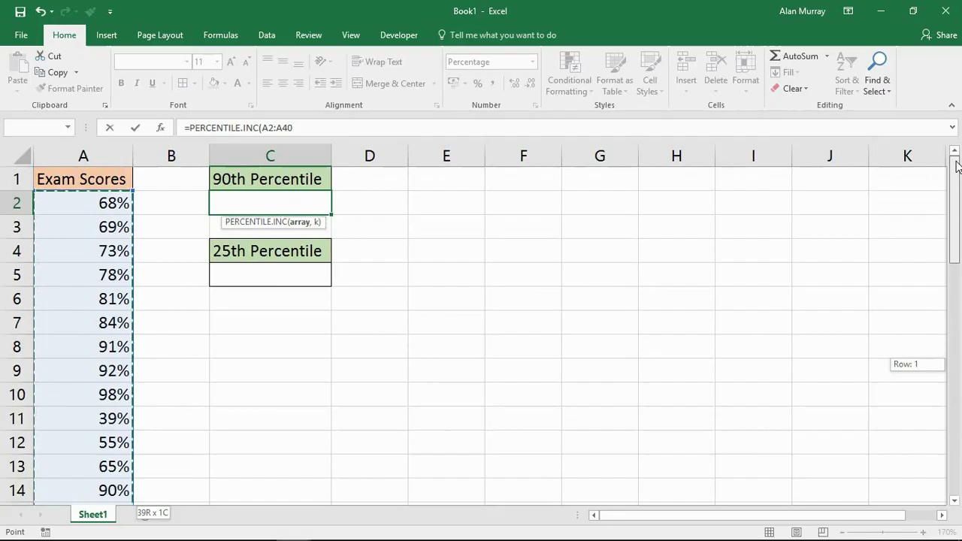
text(,)
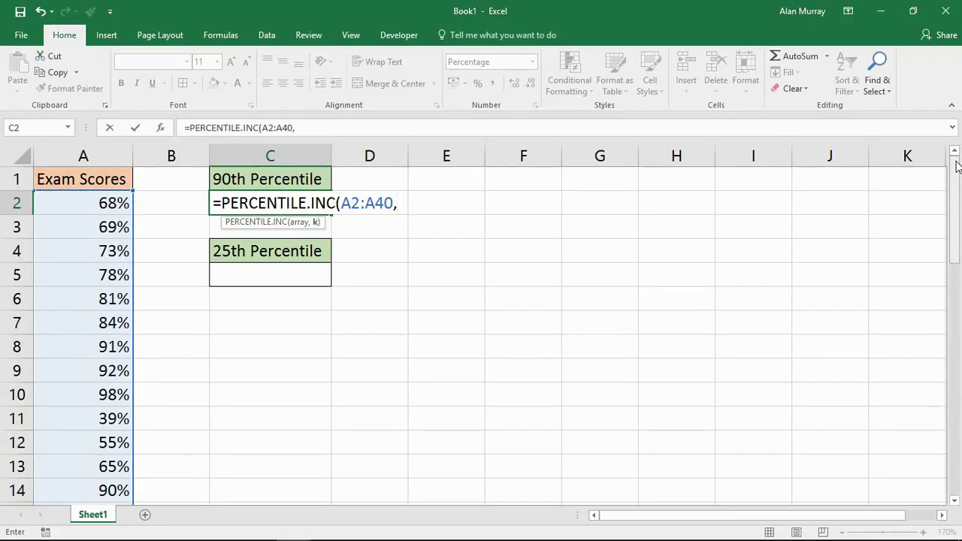
text(0.9)
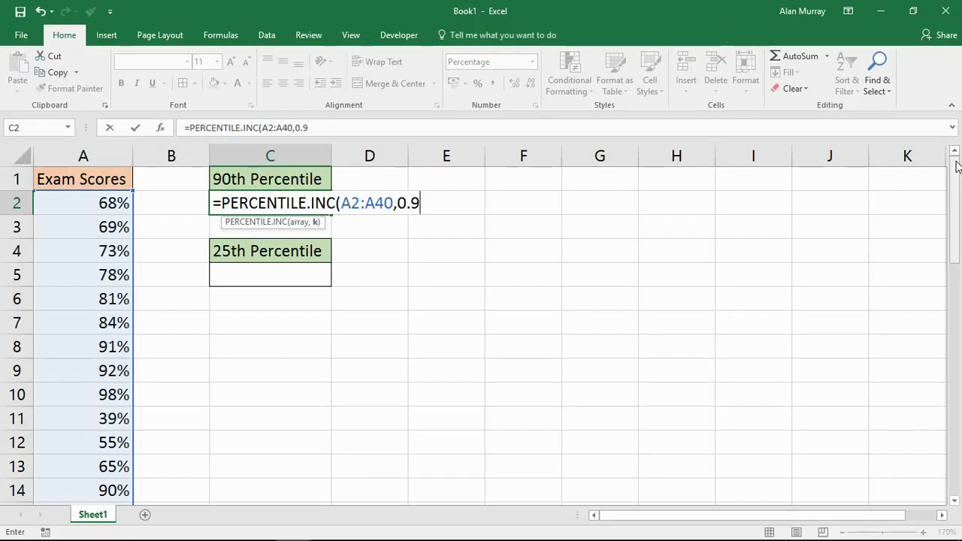
text())
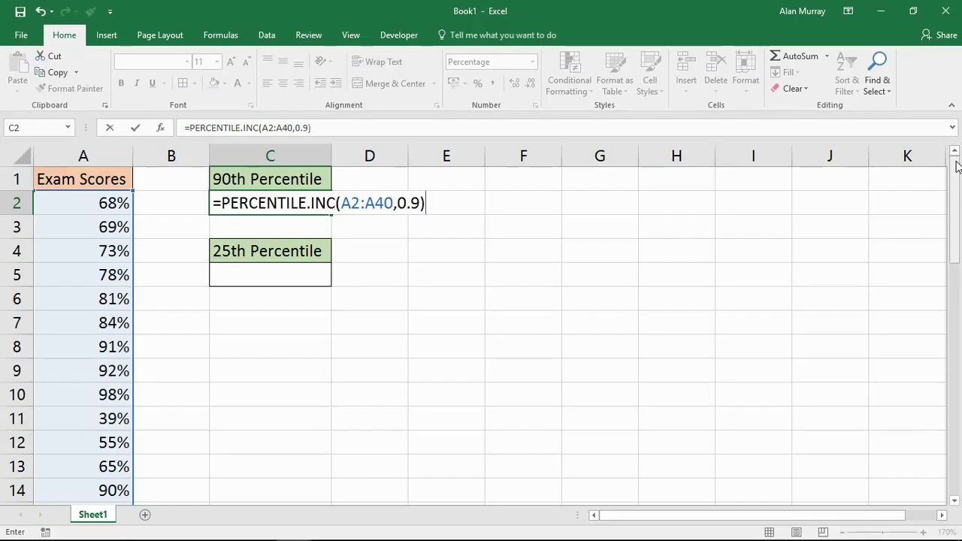
key(Return)
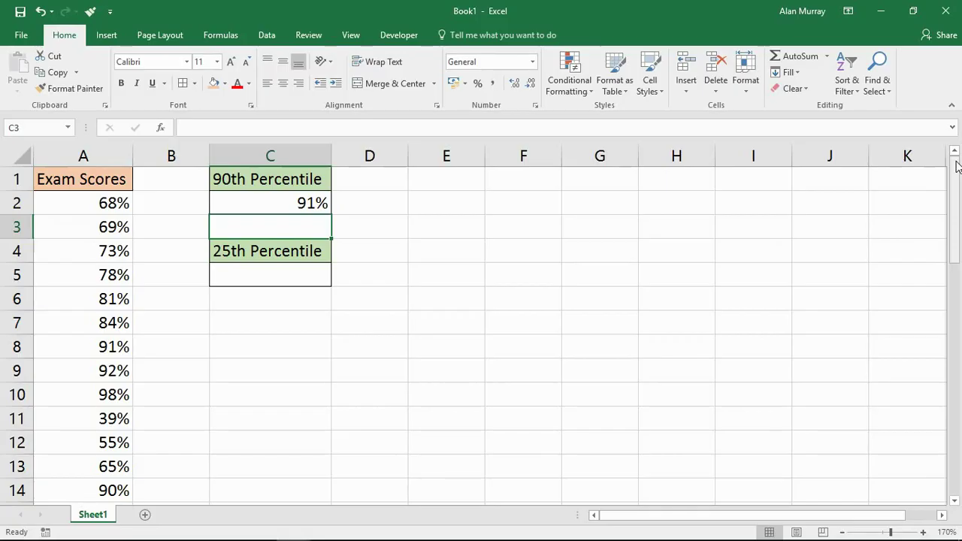
Step: Enter =PERCENTILE.INC(A2:A40,0.25) in C5, giving 0.525
key(Down)
key(Down)
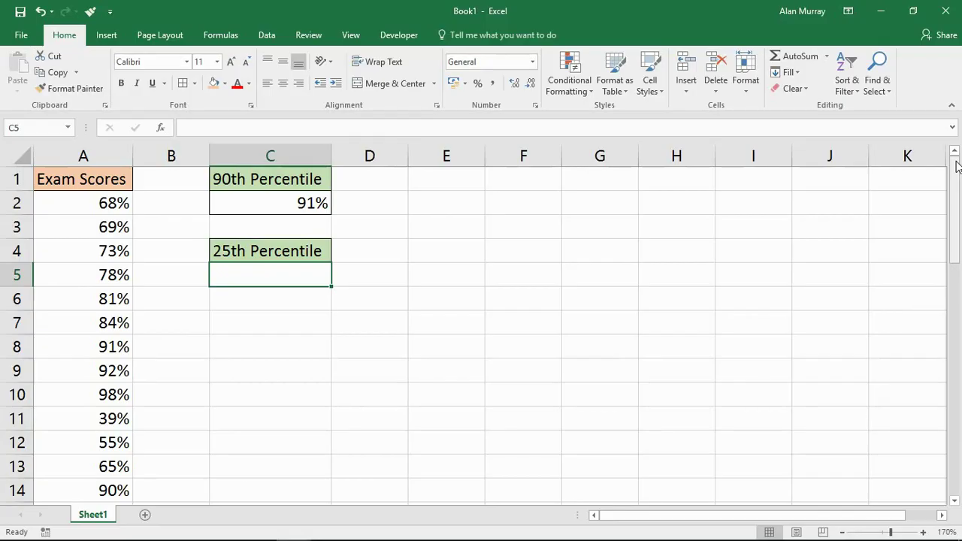
text(=perc)
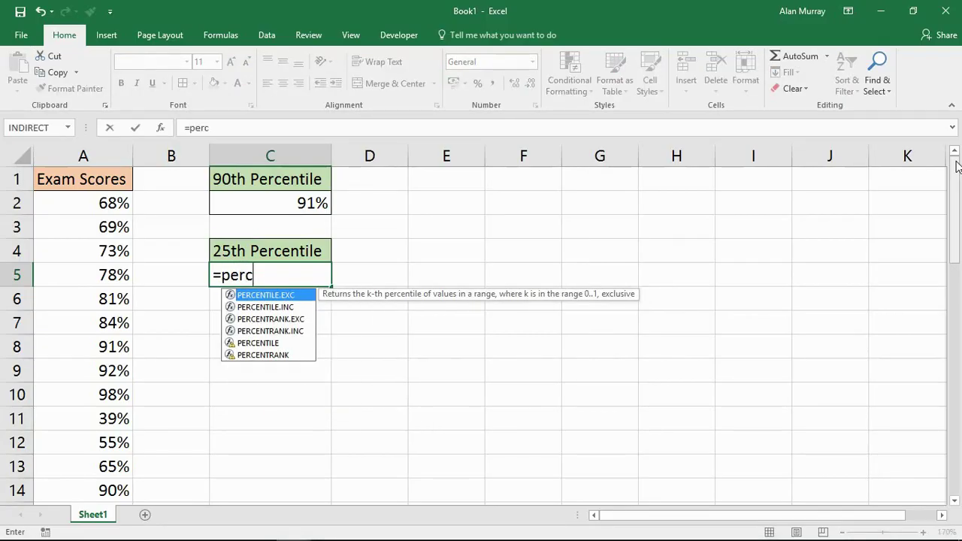
text(e)
key(Down)
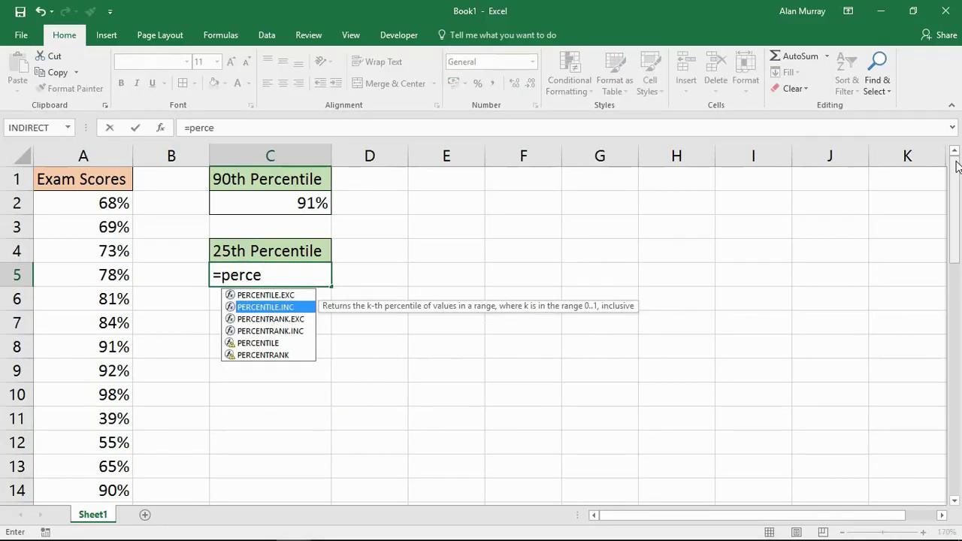
key(Tab)
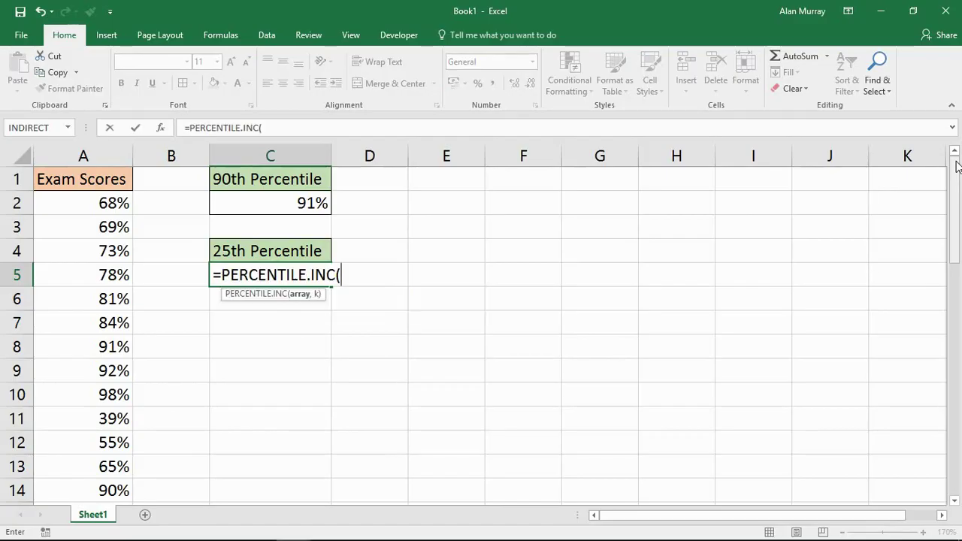
text(A2:)
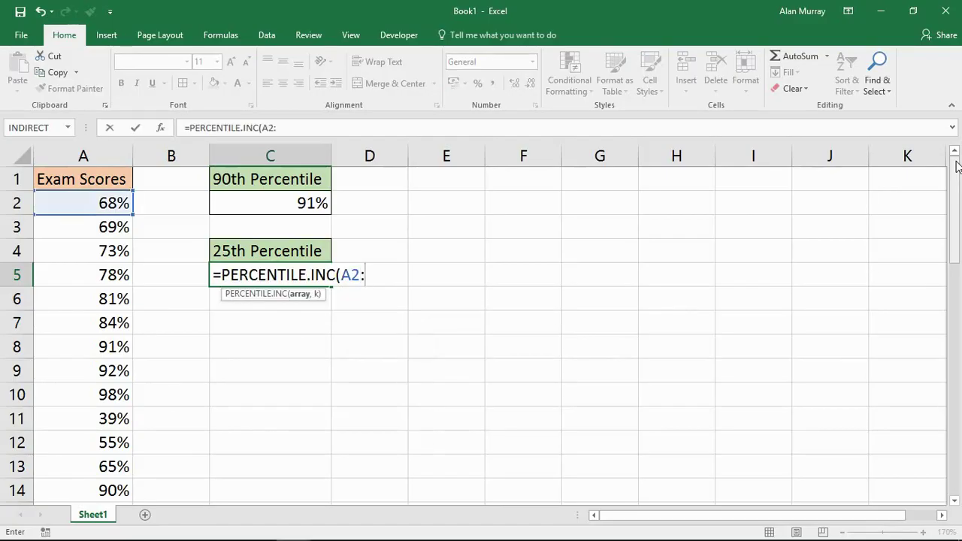
text(A40)
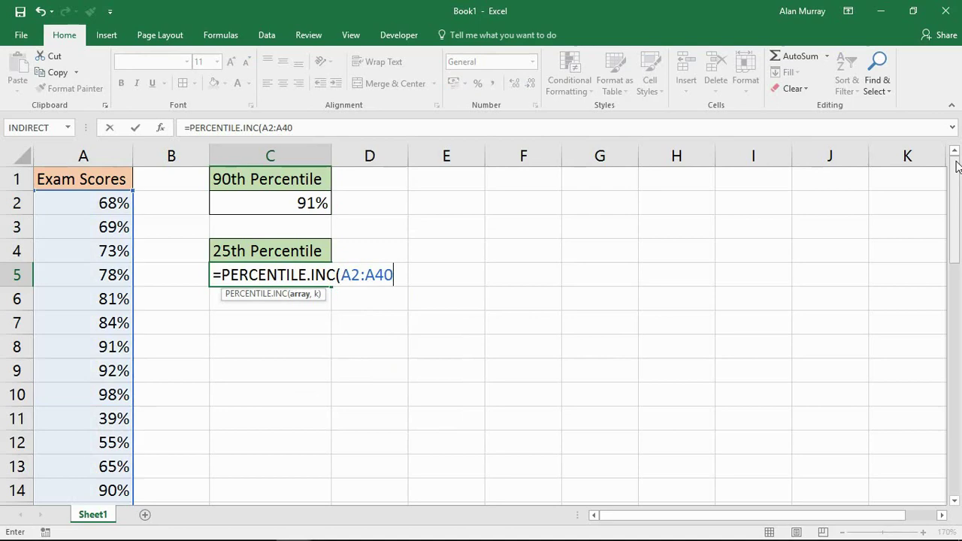
text(,)
text(0.2)
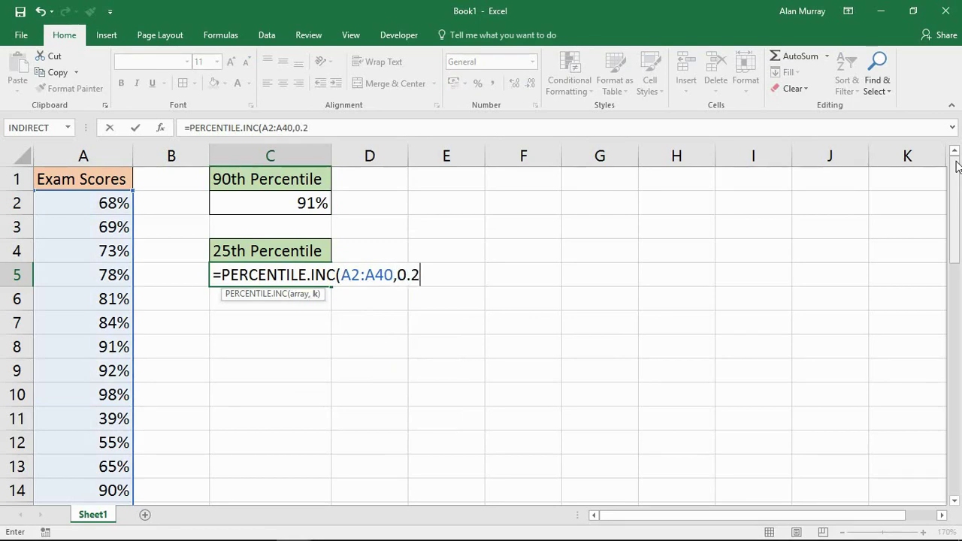
text(5)
text())
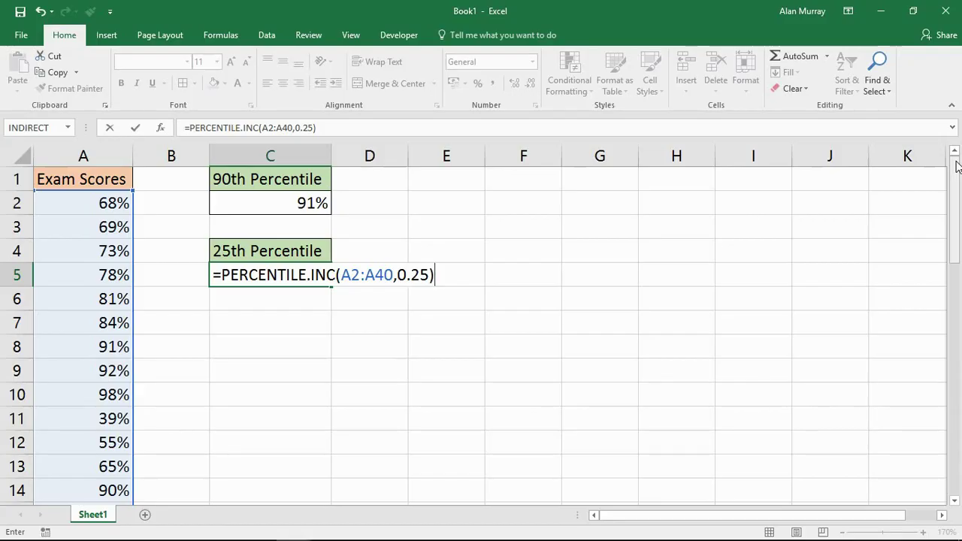
key(Return)
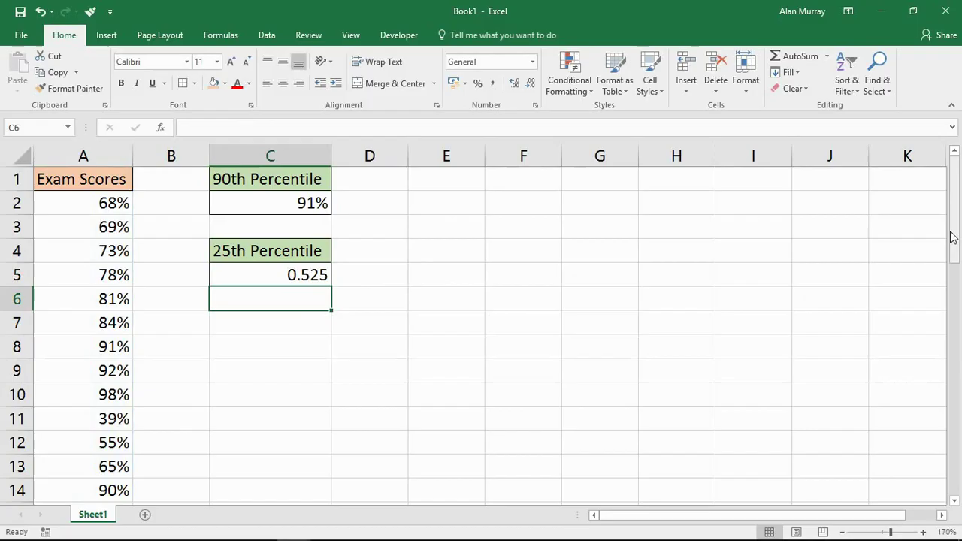
Step: Apply Percent Style to C5 so it shows 53%
click(275, 277)
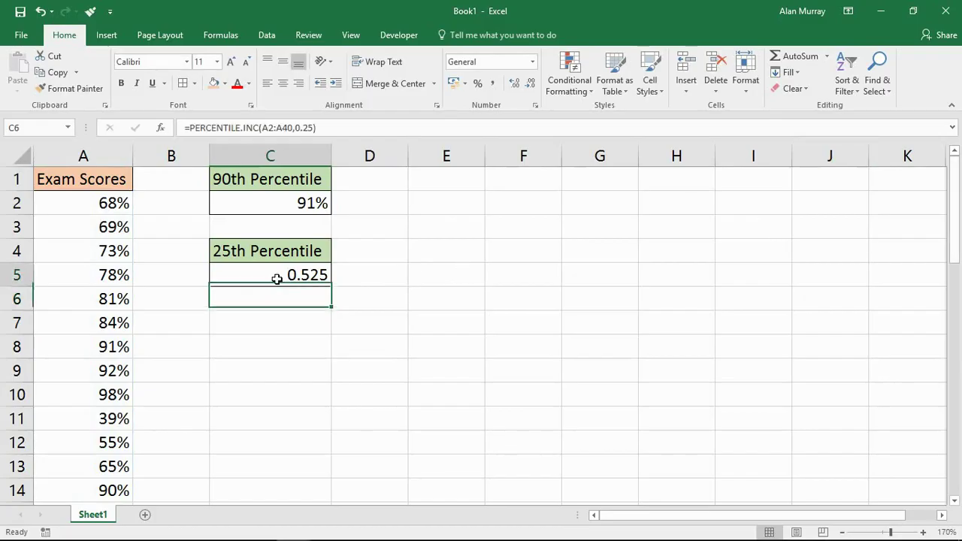
click(479, 84)
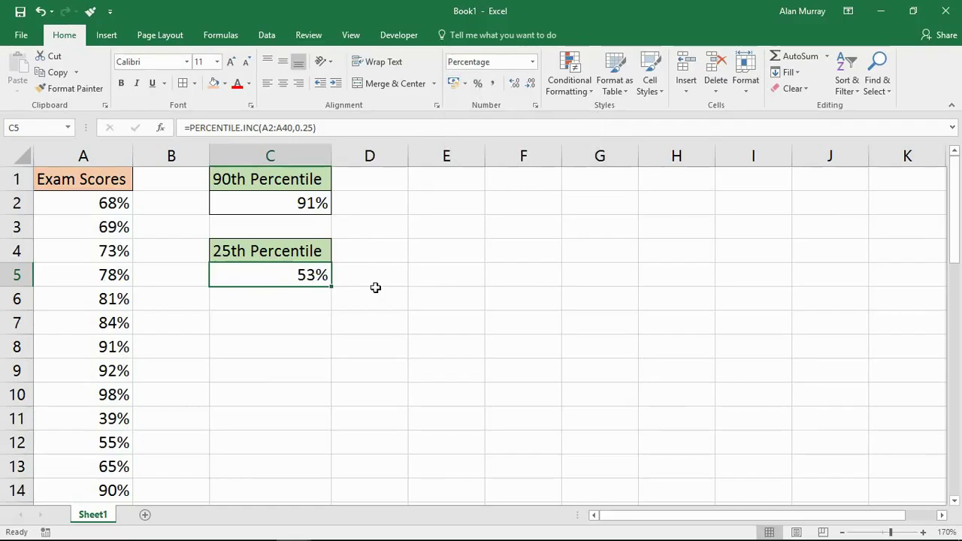